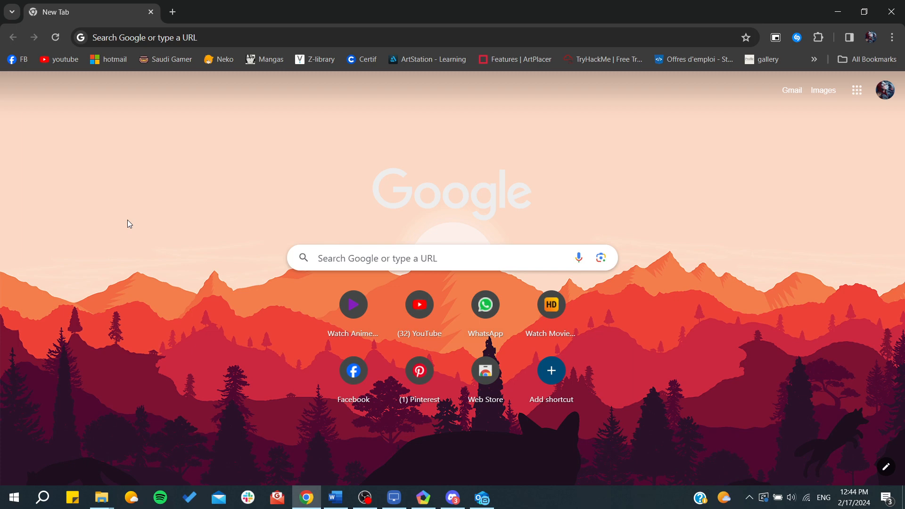
- Switch to Discord and start a new server from the Gaming template, for me and my friends
{"action": "left_click", "coordinate": [453, 497]}
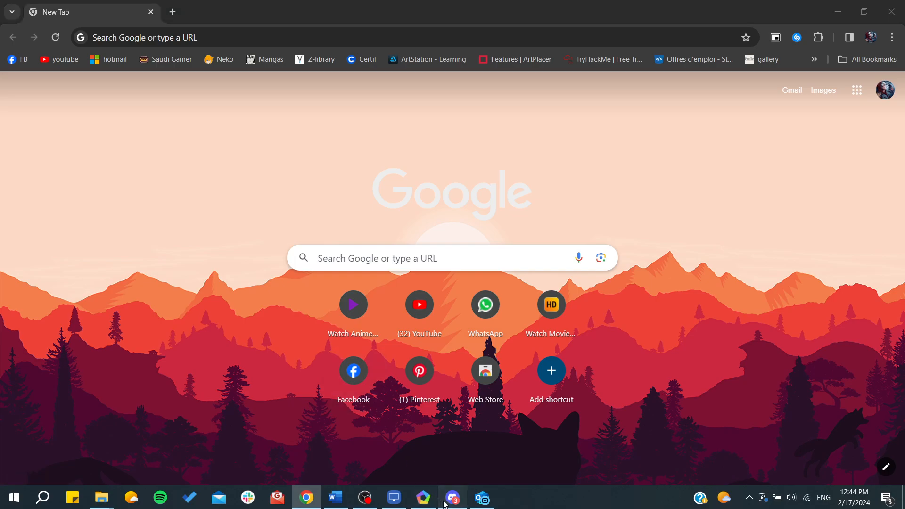
{"action": "scroll", "coordinate": [19, 460], "scroll_direction": "down", "scroll_amount": 5}
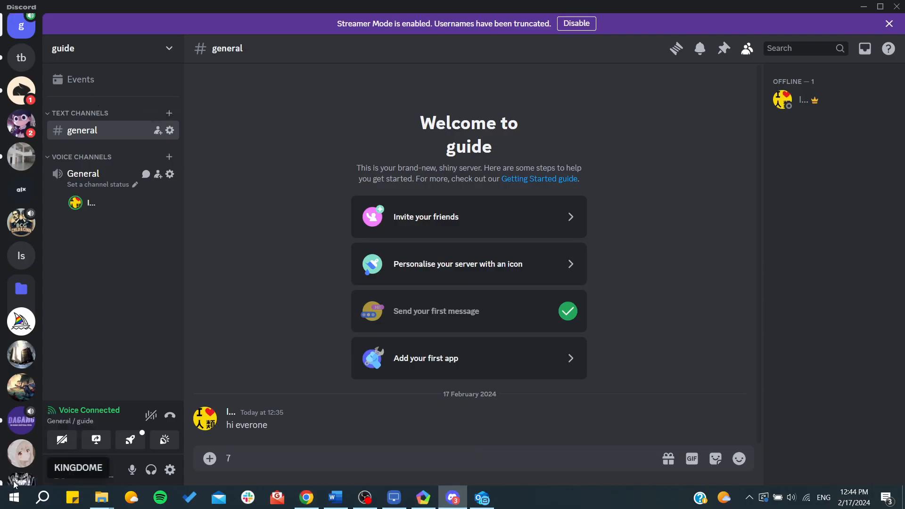
{"action": "left_click", "coordinate": [20, 433]}
{"action": "left_click", "coordinate": [21, 435]}
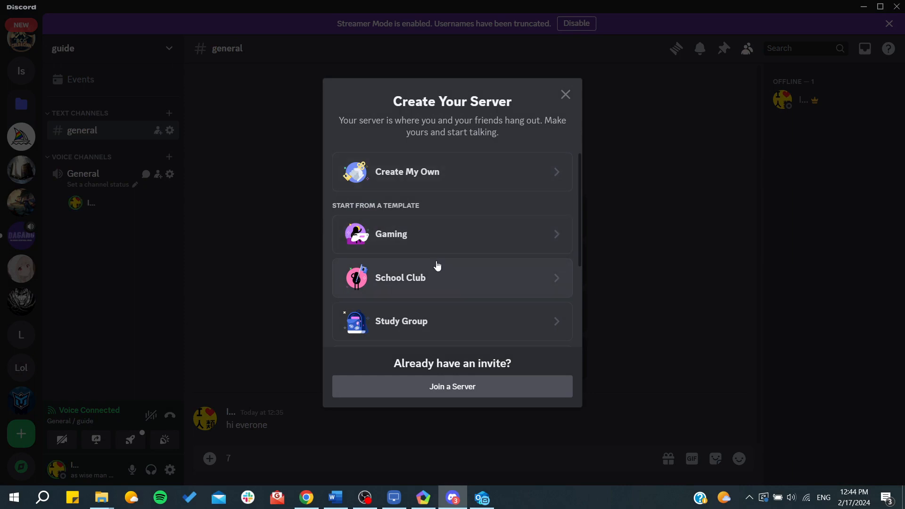
{"action": "scroll", "coordinate": [434, 262], "scroll_direction": "down", "scroll_amount": 3}
{"action": "scroll", "coordinate": [437, 265], "scroll_direction": "up", "scroll_amount": 3}
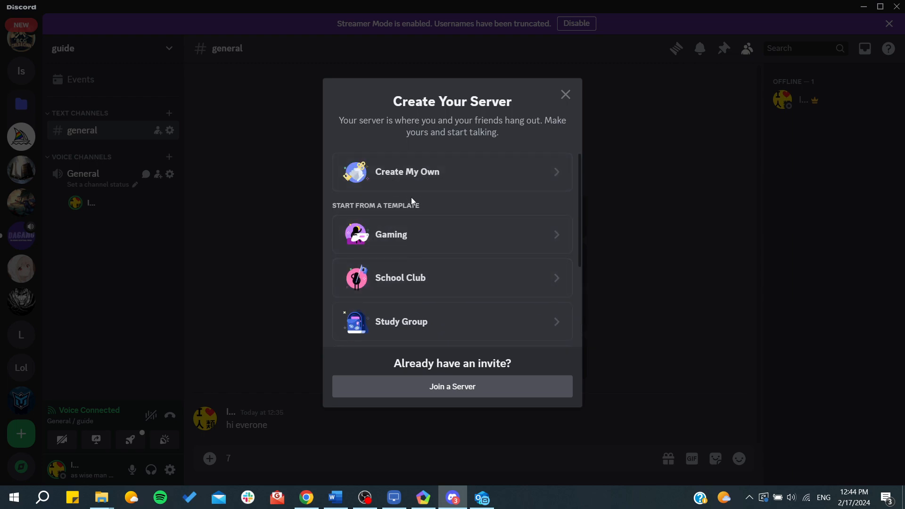
{"action": "left_click", "coordinate": [396, 234]}
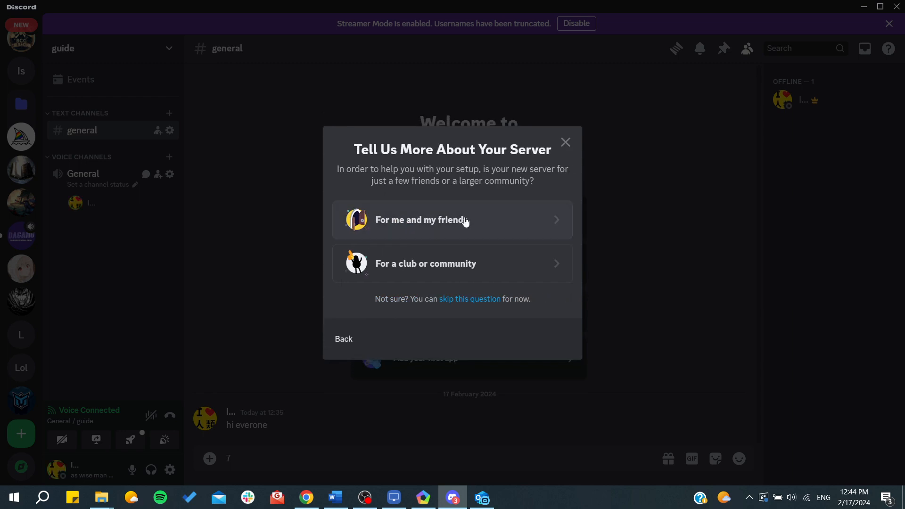
{"action": "left_click", "coordinate": [419, 223]}
- Replace the suggested server name with "gamers" and create the server
{"action": "left_click_drag", "start_coordinate": [390, 274], "coordinate": [313, 278]}
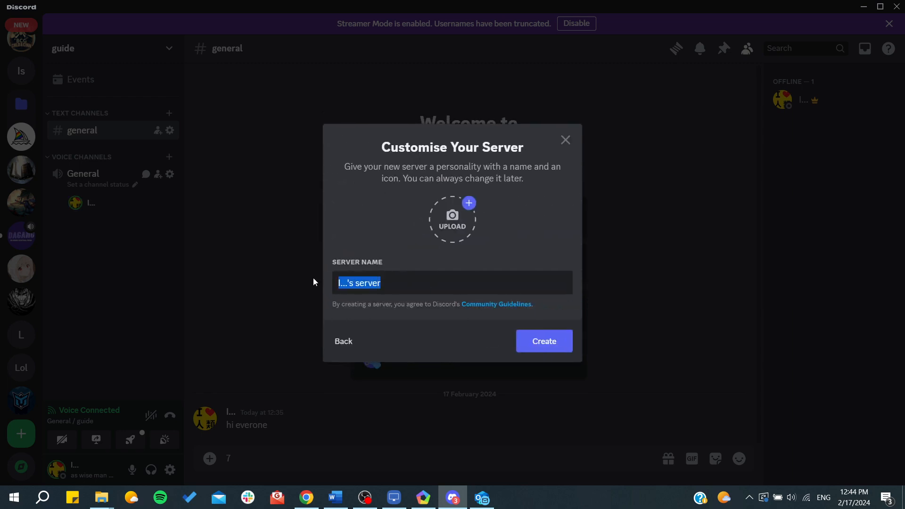
{"action": "key", "text": "BackSpace"}
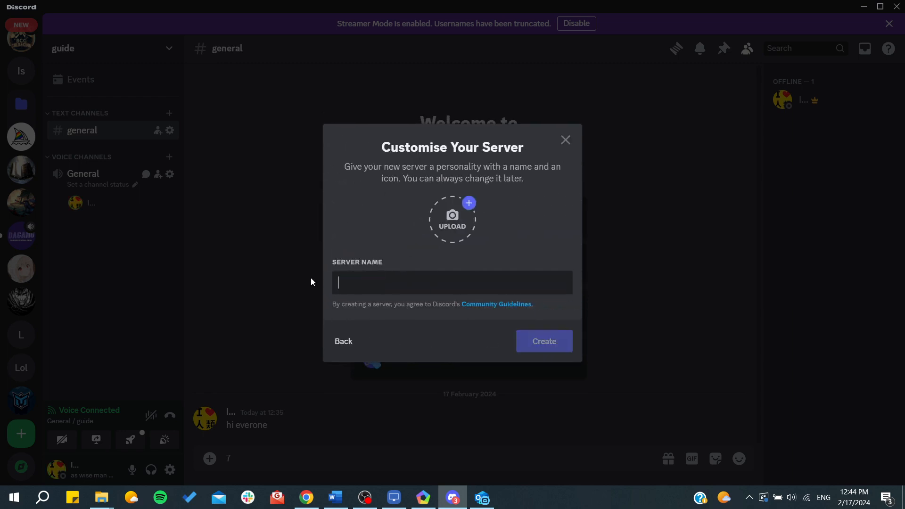
{"action": "type", "text": "gamers"}
{"action": "key", "text": "Return"}
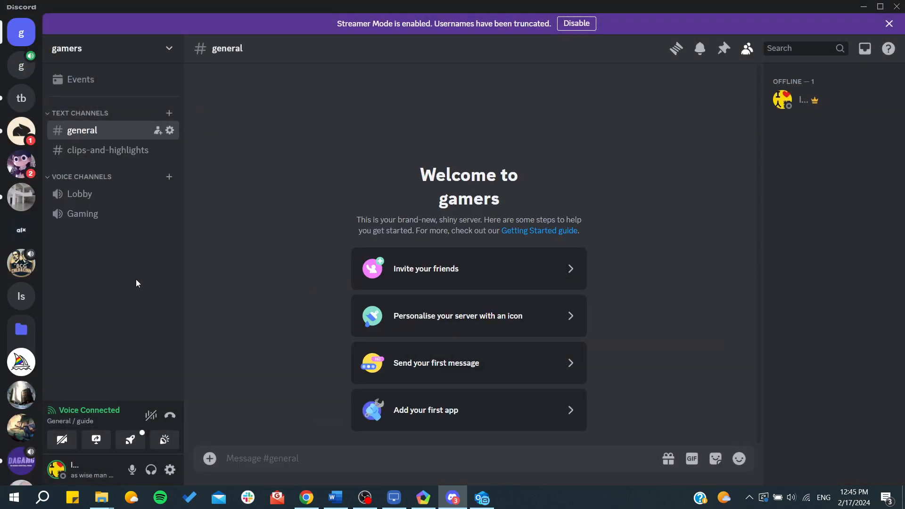
- View the new server's clips-and-highlights channel and return to the general channel
{"action": "left_click", "coordinate": [89, 155]}
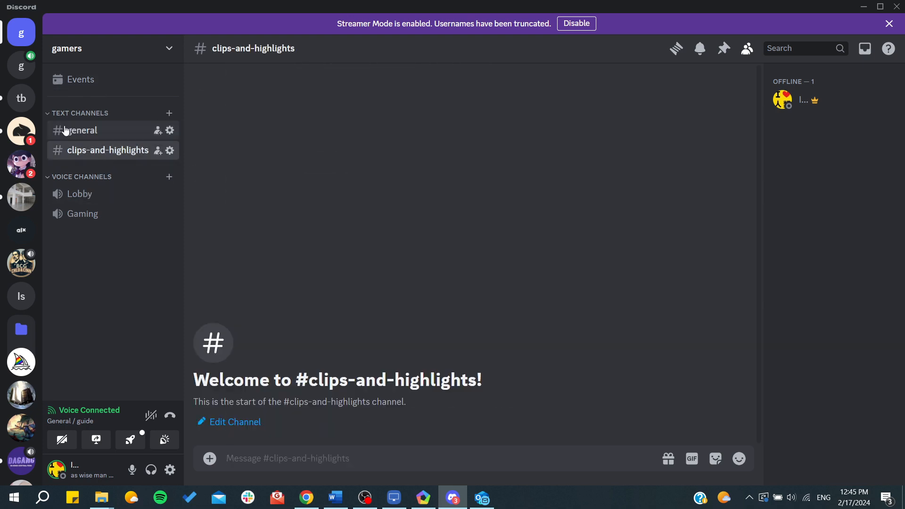
{"action": "left_click", "coordinate": [77, 135]}
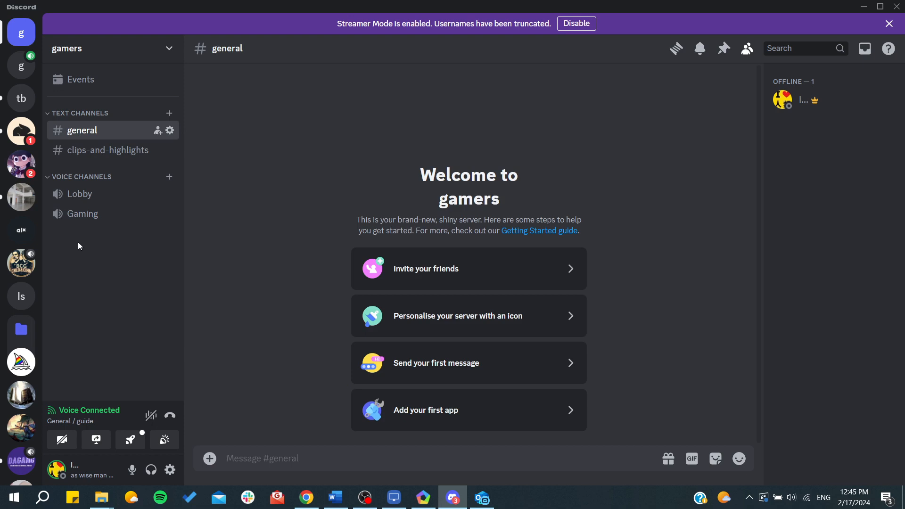
- Open the gamers server's settings and review the whole Server Overview page
{"action": "left_click", "coordinate": [160, 52]}
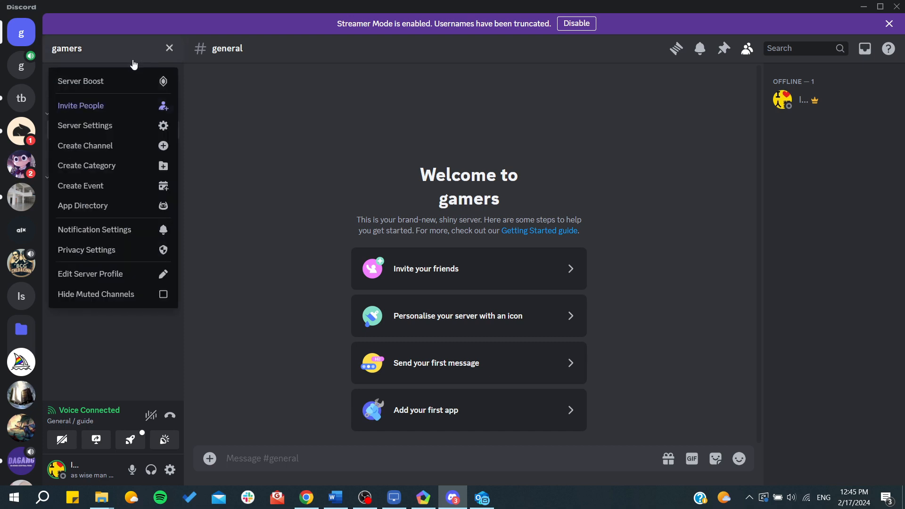
{"action": "left_click", "coordinate": [84, 126]}
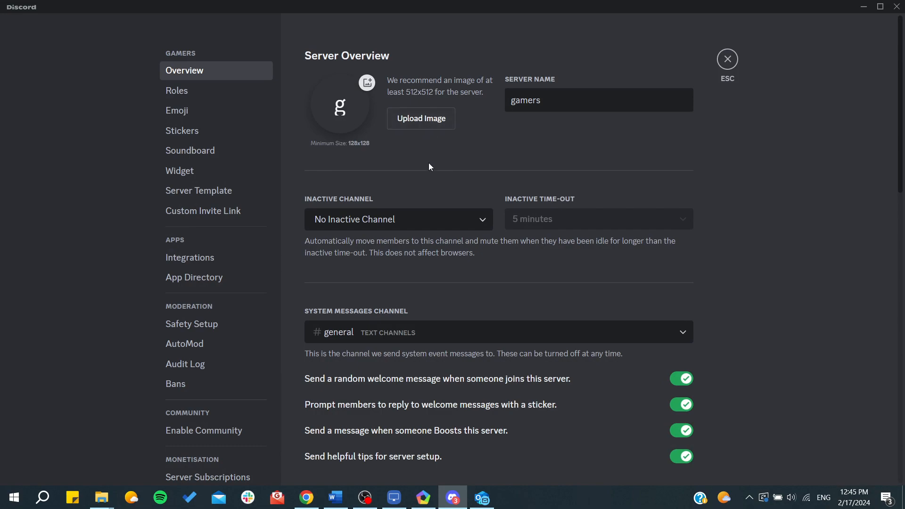
{"action": "scroll", "coordinate": [429, 167], "scroll_direction": "down", "scroll_amount": 15}
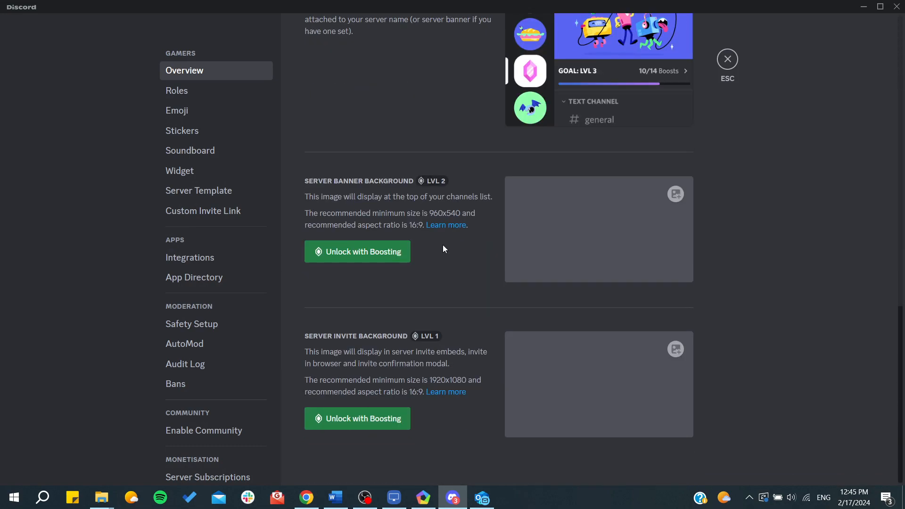
{"action": "key", "text": "super+d"}
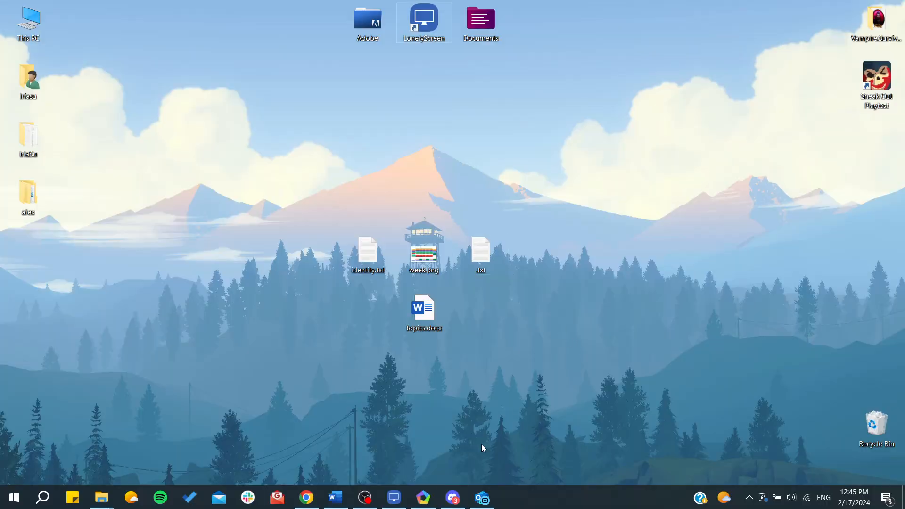
{"action": "left_click", "coordinate": [453, 498]}
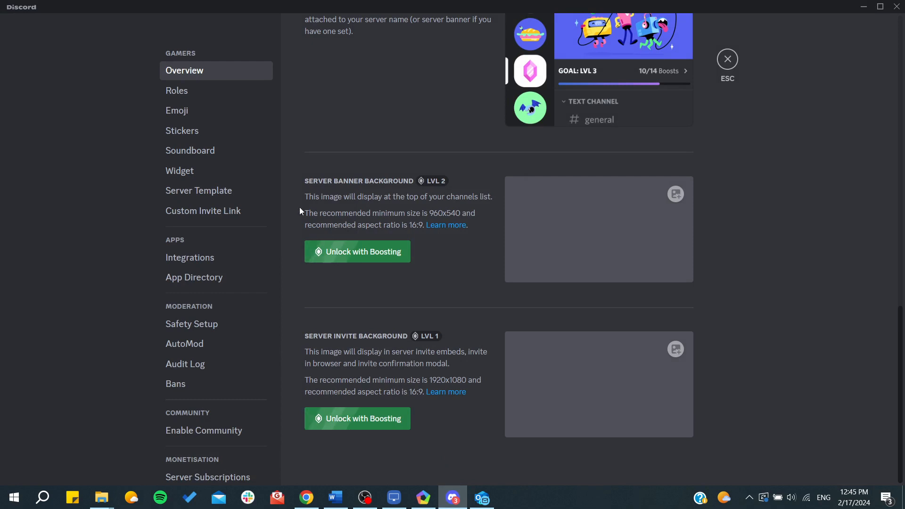
- Create a new role in the server settings, choose purple as its colour and review its other display options
{"action": "left_click", "coordinate": [206, 91]}
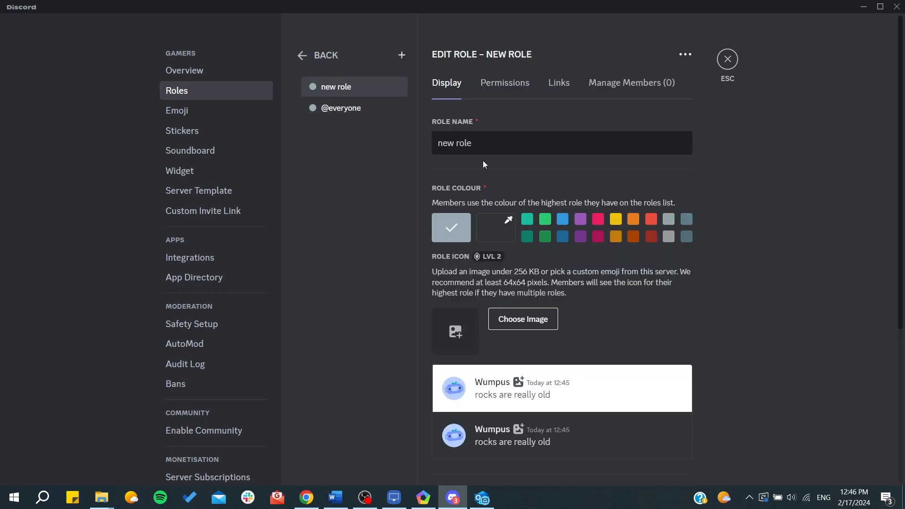
{"action": "left_click", "coordinate": [577, 222]}
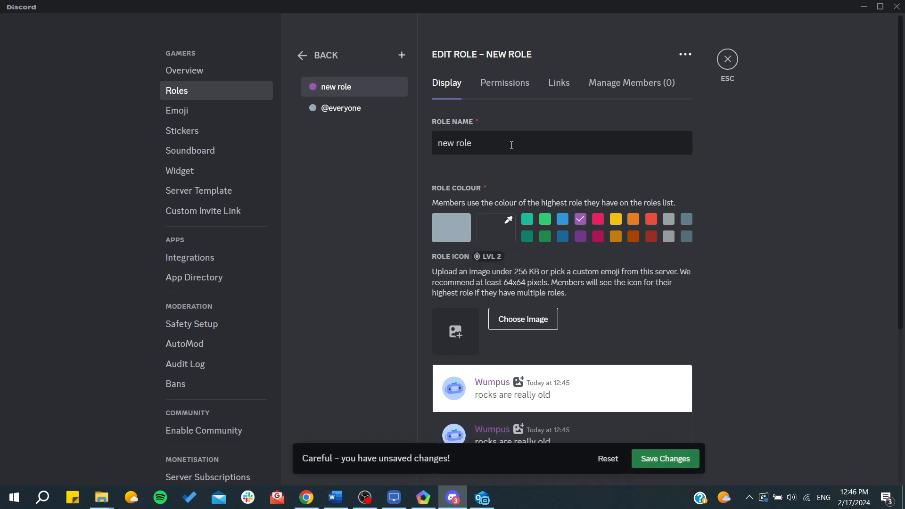
{"action": "scroll", "coordinate": [495, 169], "scroll_direction": "down", "scroll_amount": 2}
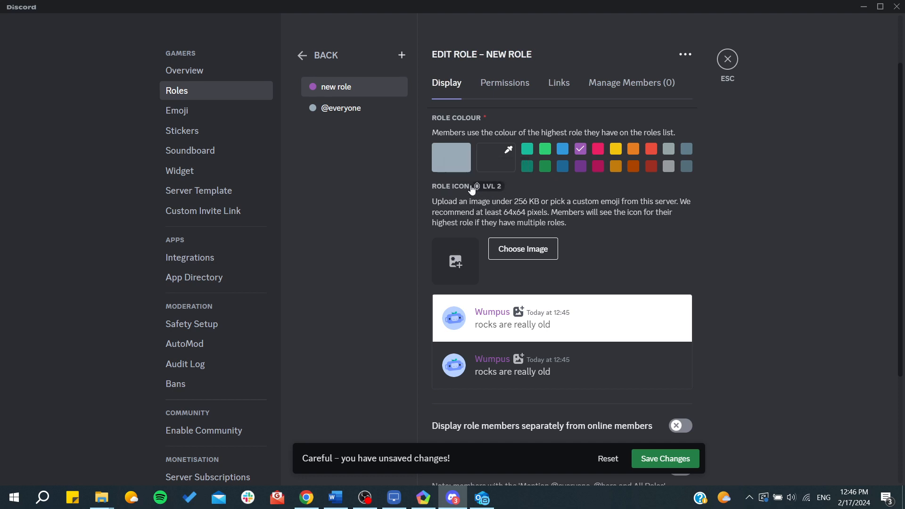
{"action": "scroll", "coordinate": [486, 194], "scroll_direction": "down", "scroll_amount": 3}
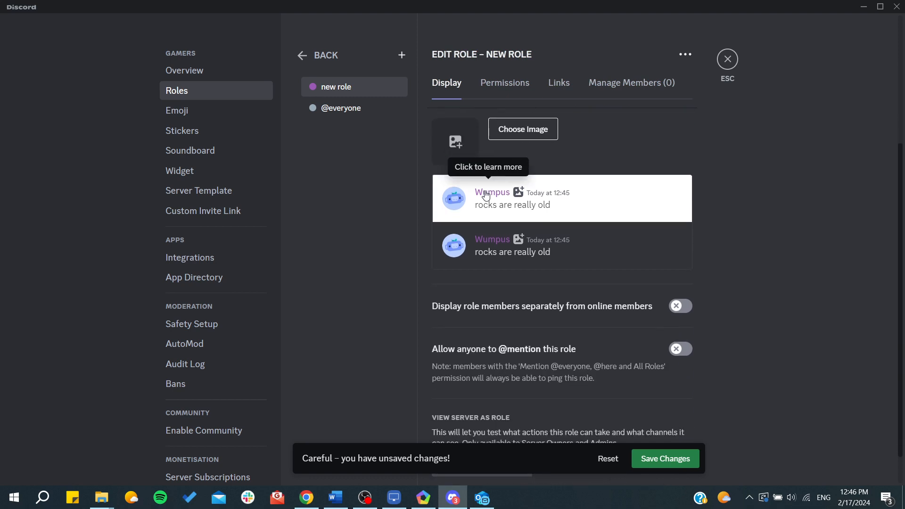
{"action": "scroll", "coordinate": [469, 298], "scroll_direction": "down", "scroll_amount": 1}
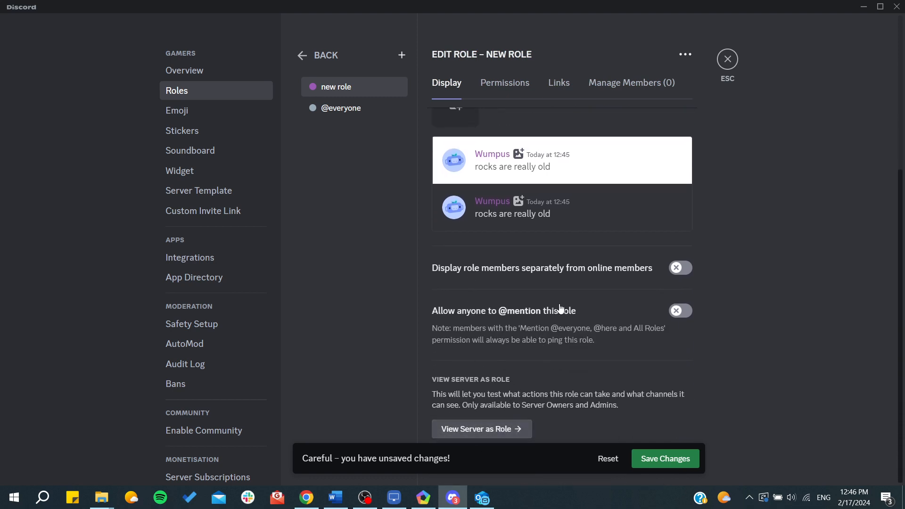
{"action": "scroll", "coordinate": [560, 308], "scroll_direction": "up", "scroll_amount": 5}
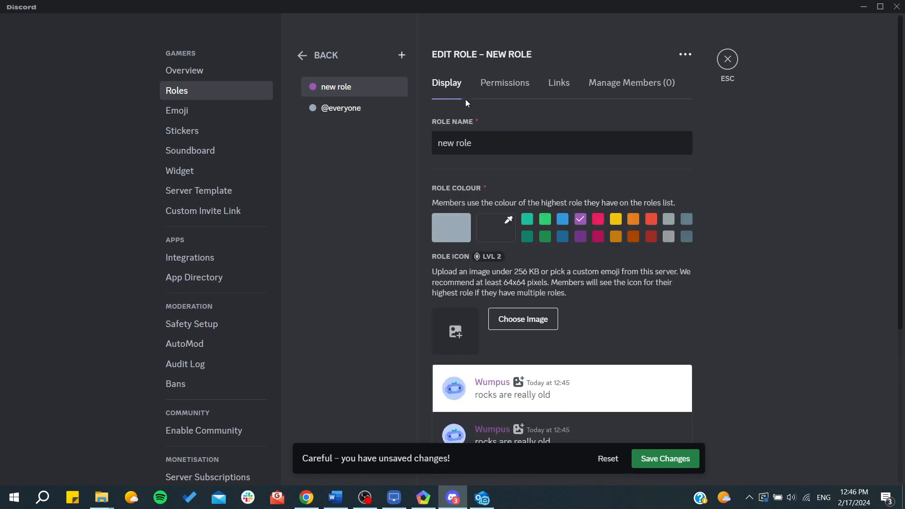
- Show the new role's permissions and discard the unsaved role changes
{"action": "left_click", "coordinate": [500, 88]}
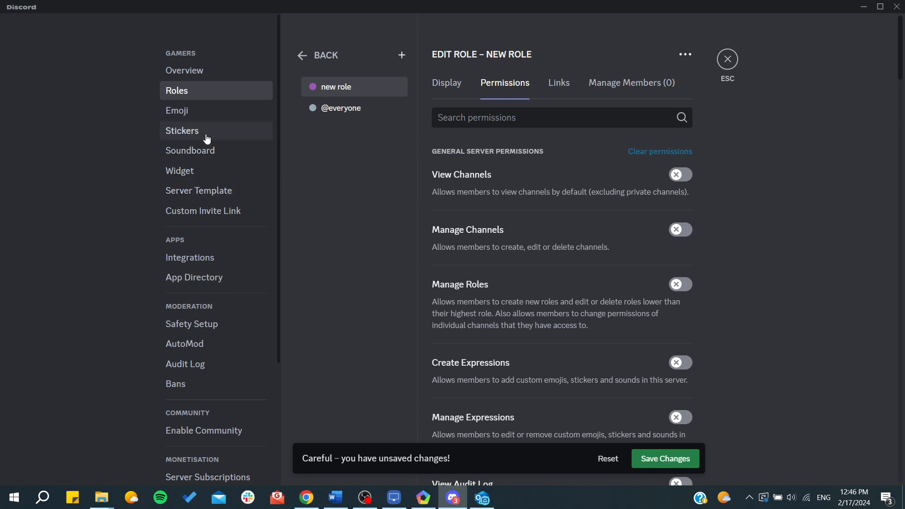
{"action": "left_click", "coordinate": [202, 173]}
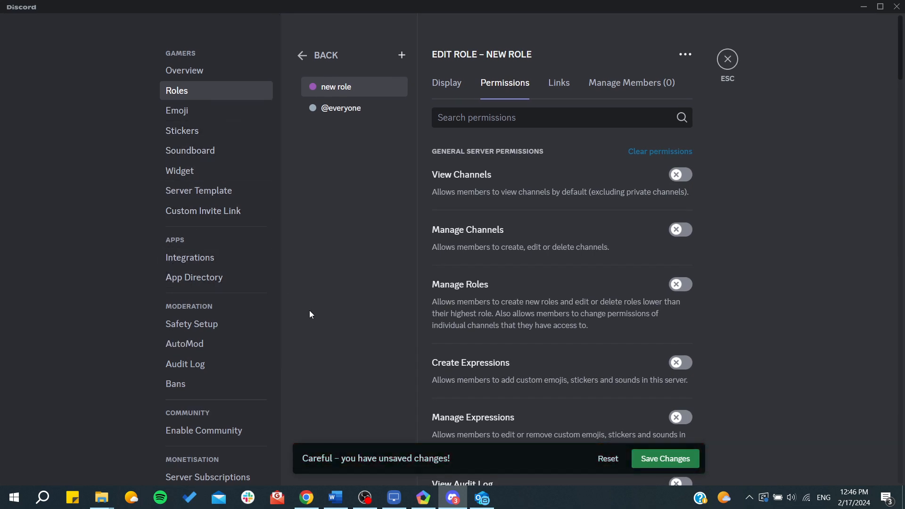
{"action": "left_click", "coordinate": [608, 460]}
- Open the server's Enable Community page and look over the remaining settings categories
{"action": "scroll", "coordinate": [202, 207], "scroll_direction": "down", "scroll_amount": 4}
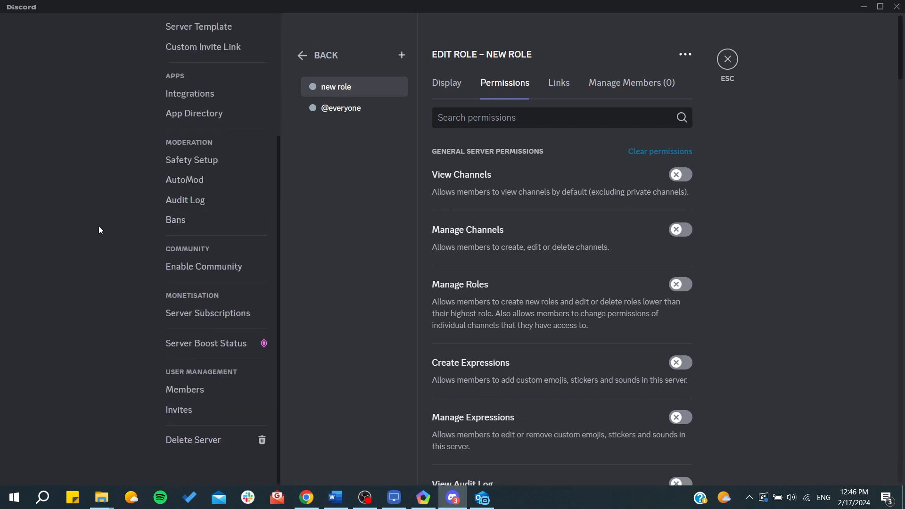
{"action": "left_click", "coordinate": [190, 267]}
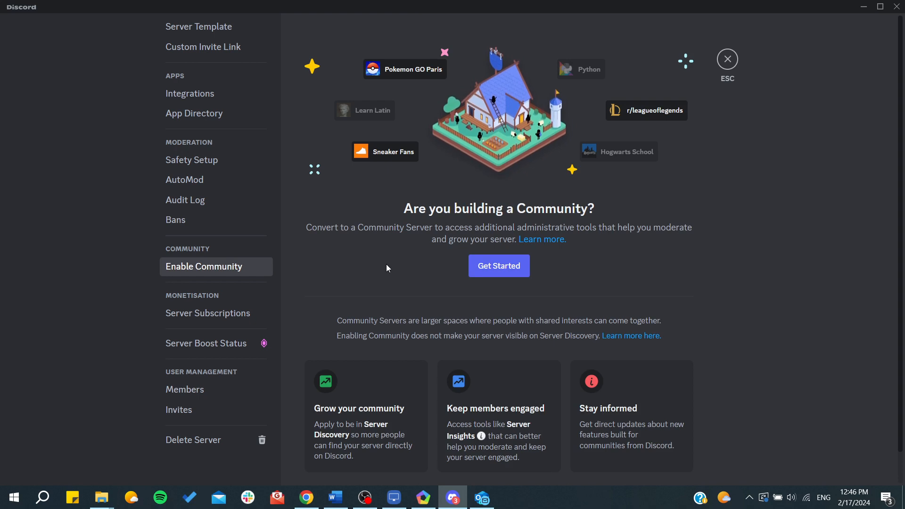
{"action": "scroll", "coordinate": [94, 277], "scroll_direction": "up", "scroll_amount": 2}
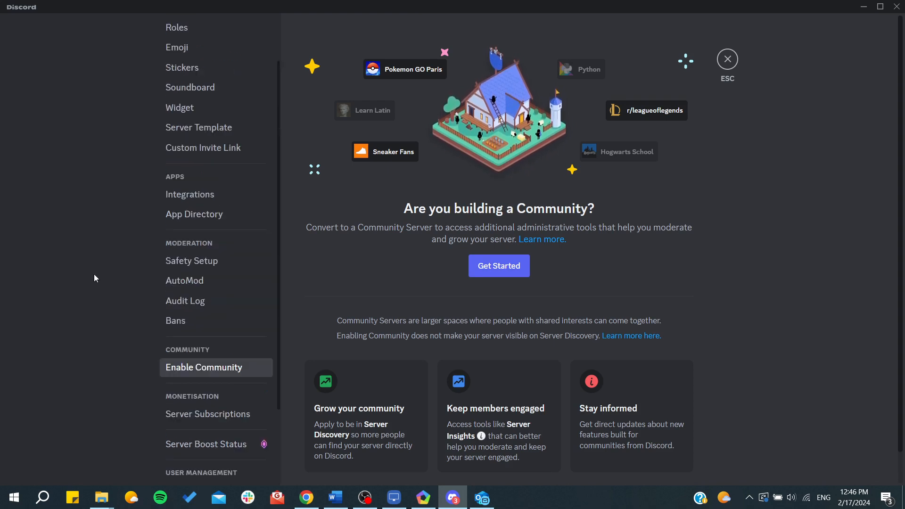
{"action": "scroll", "coordinate": [95, 278], "scroll_direction": "up", "scroll_amount": 2}
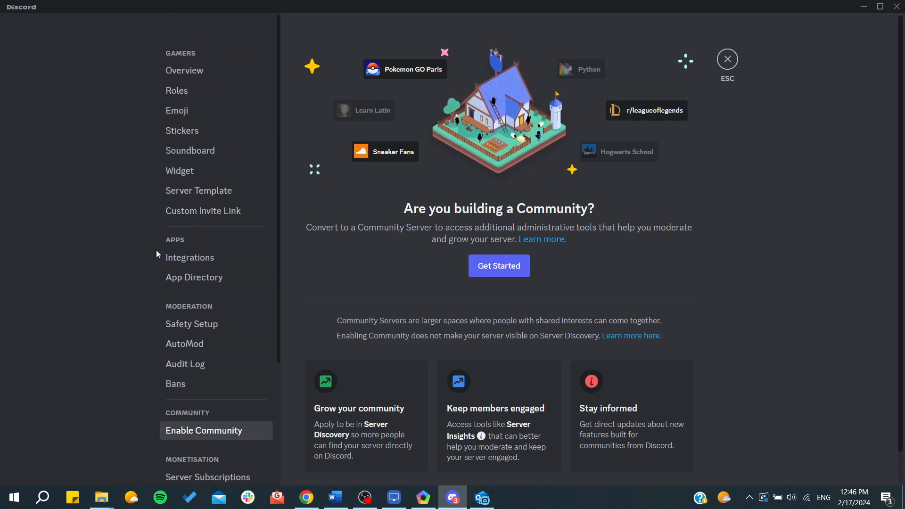
- Switch to Chrome and search Google for "discord bot"
{"action": "left_click", "coordinate": [306, 498]}
{"action": "left_click", "coordinate": [147, 39]}
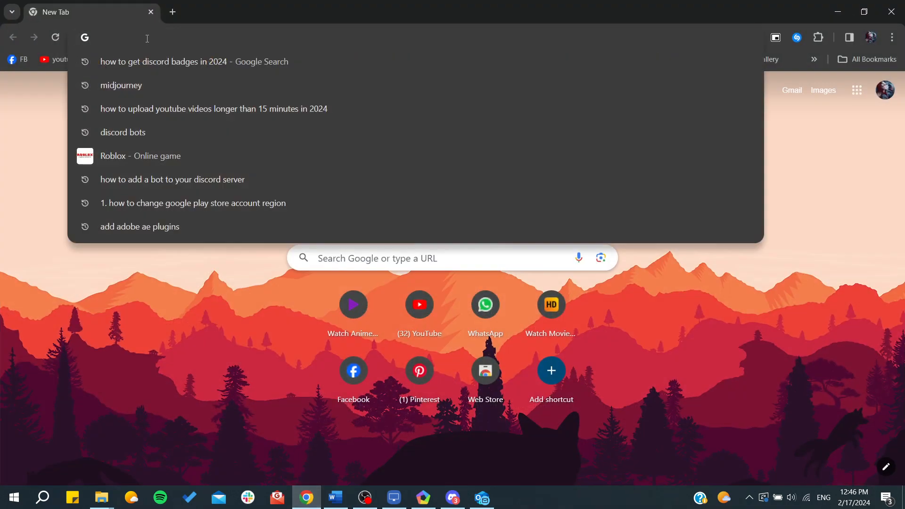
{"action": "type", "text": "discor"}
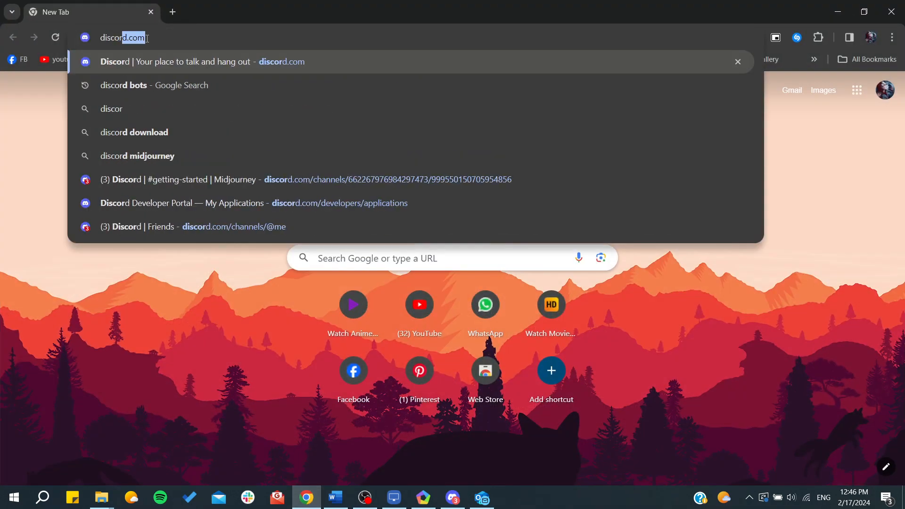
{"action": "key", "text": "BackSpace"}
{"action": "type", "text": "s"}
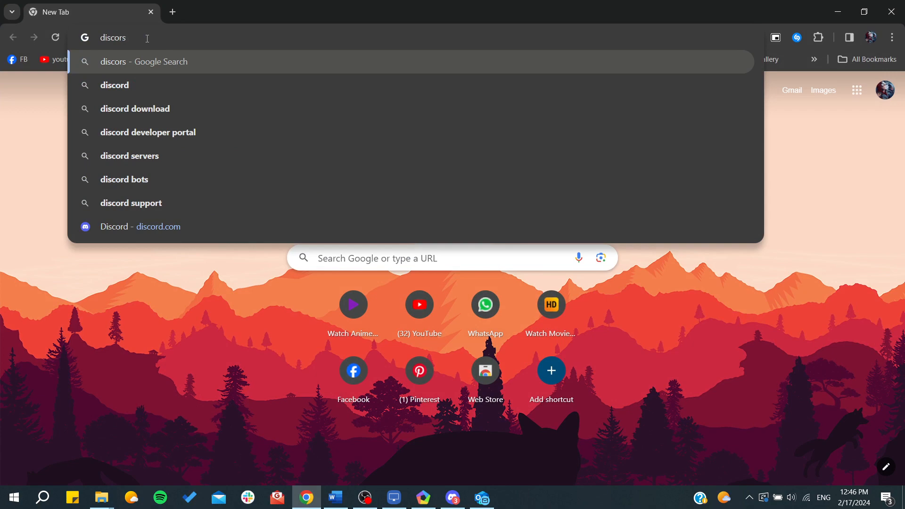
{"action": "key", "text": "BackSpace"}
{"action": "type", "text": "d bot"}
{"action": "key", "text": "Return"}
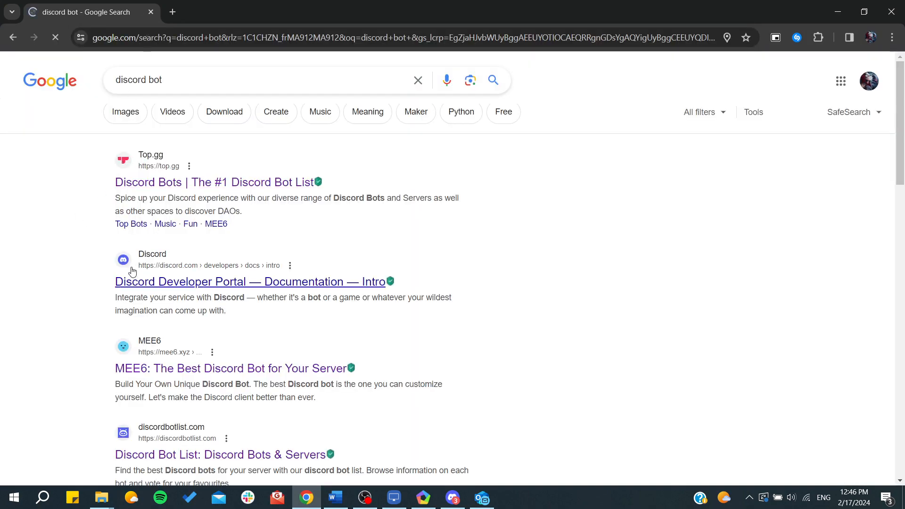
- Open the MEE6 and Discord Bot List results in new tabs and browse Discord Bot List's music bots
{"action": "scroll", "coordinate": [81, 293], "scroll_direction": "down", "scroll_amount": 2}
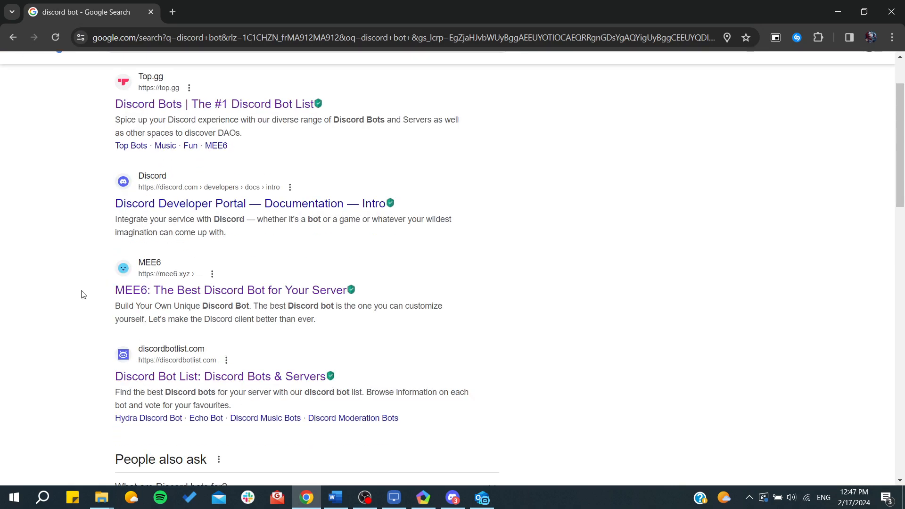
{"action": "middle_click", "coordinate": [119, 294]}
{"action": "middle_click", "coordinate": [186, 380]}
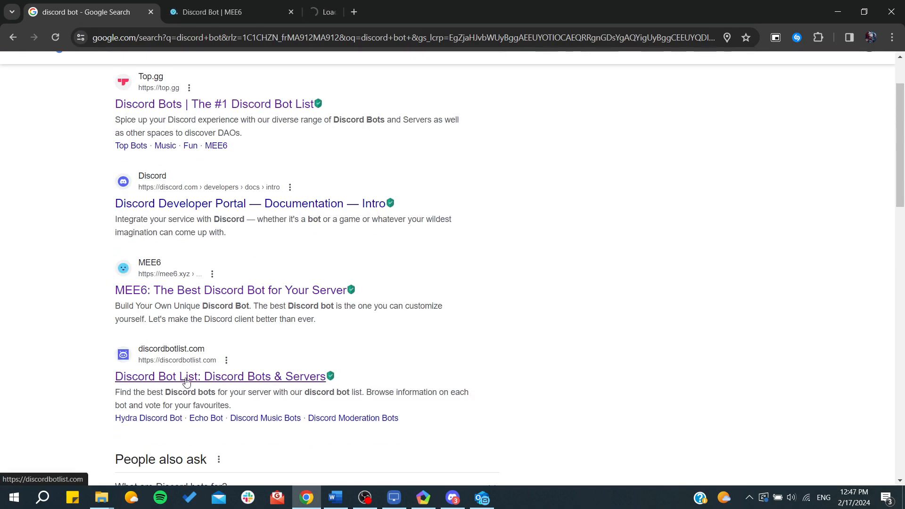
{"action": "left_click", "coordinate": [367, 12]}
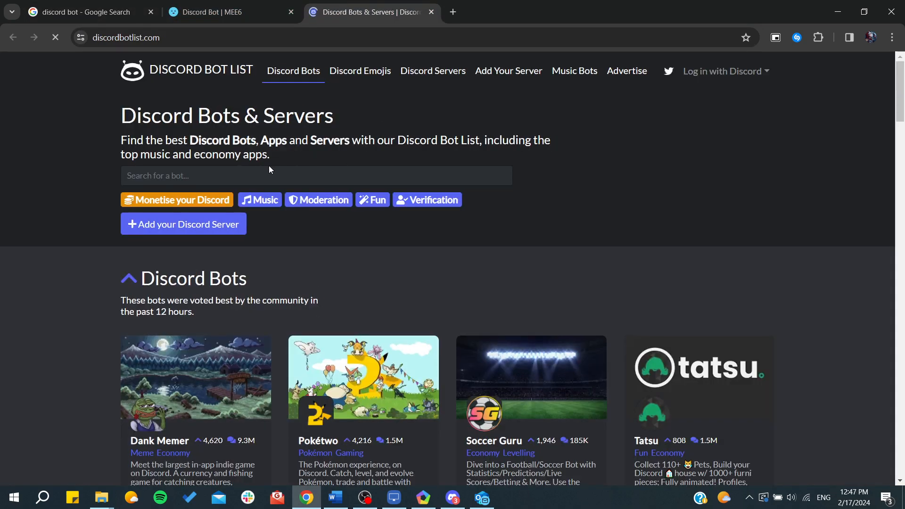
{"action": "left_click", "coordinate": [263, 202]}
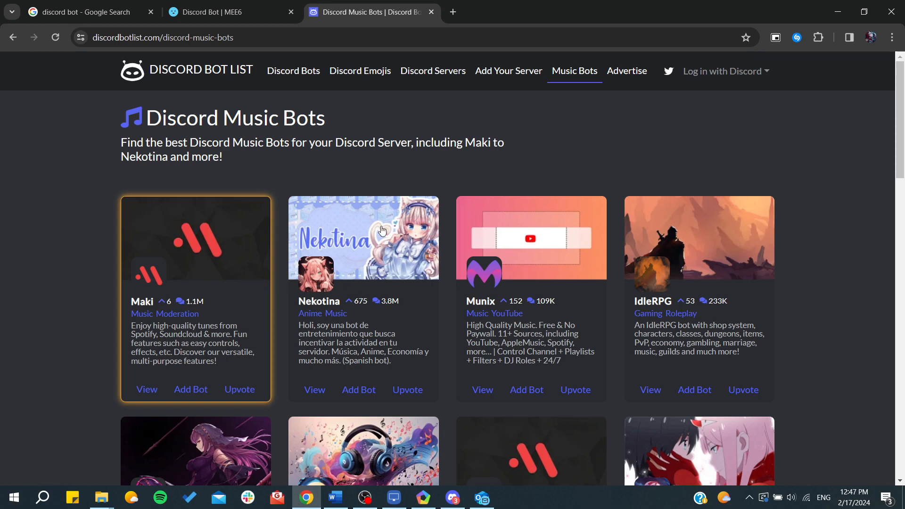
- Choose to add the first listed Maki music bot and proceed from its invite page to Discord's authorisation
{"action": "scroll", "coordinate": [255, 278], "scroll_direction": "down", "scroll_amount": 2}
{"action": "scroll", "coordinate": [255, 279], "scroll_direction": "up", "scroll_amount": 1}
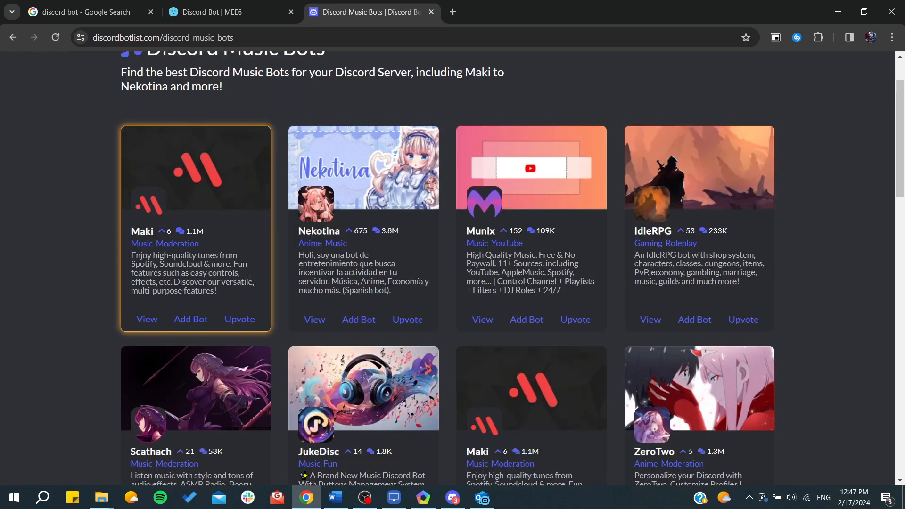
{"action": "left_click", "coordinate": [196, 224]}
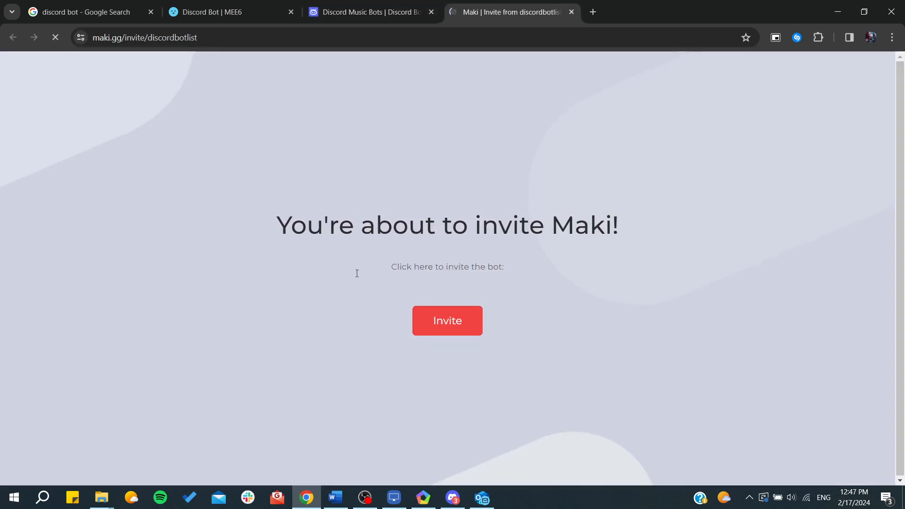
{"action": "left_click", "coordinate": [454, 317]}
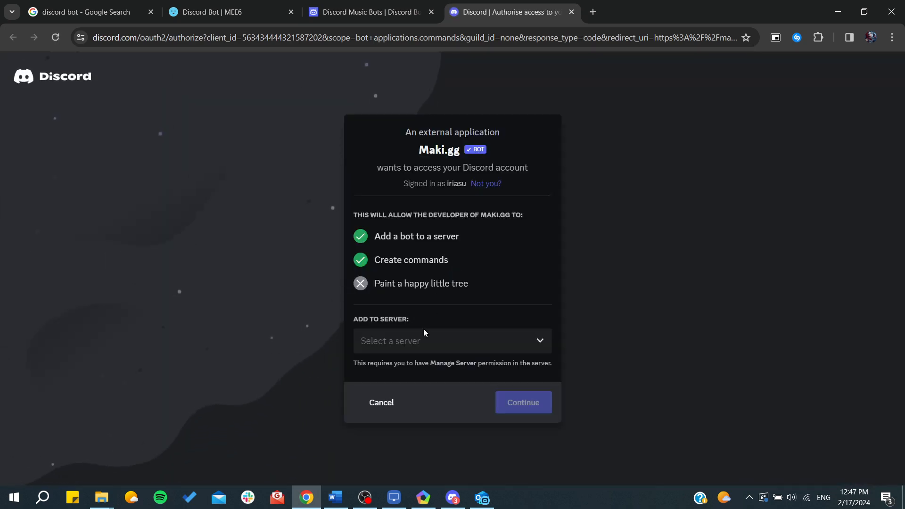
- Add Maki to the gamers server, completing the human check and authorising Maki.gg's access to the Discord account
{"action": "left_click", "coordinate": [423, 337]}
{"action": "left_click", "coordinate": [391, 367]}
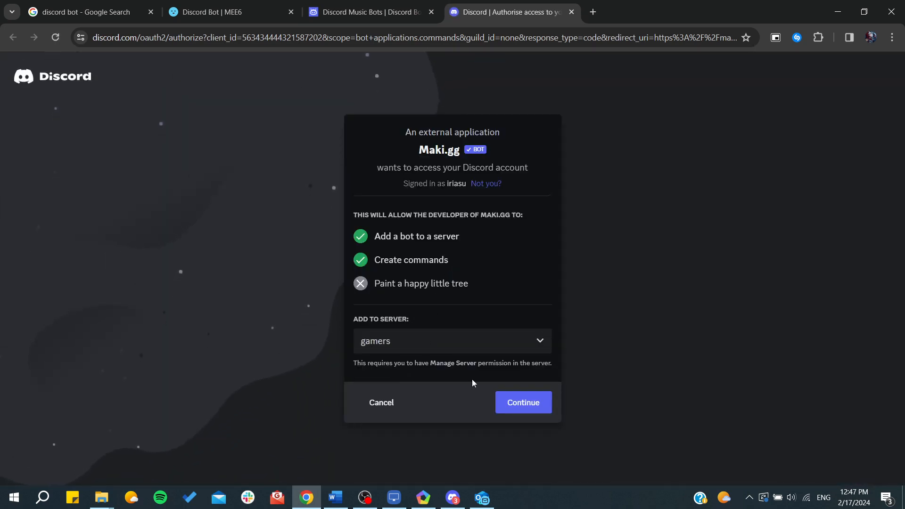
{"action": "left_click", "coordinate": [520, 404]}
{"action": "left_click", "coordinate": [517, 414]}
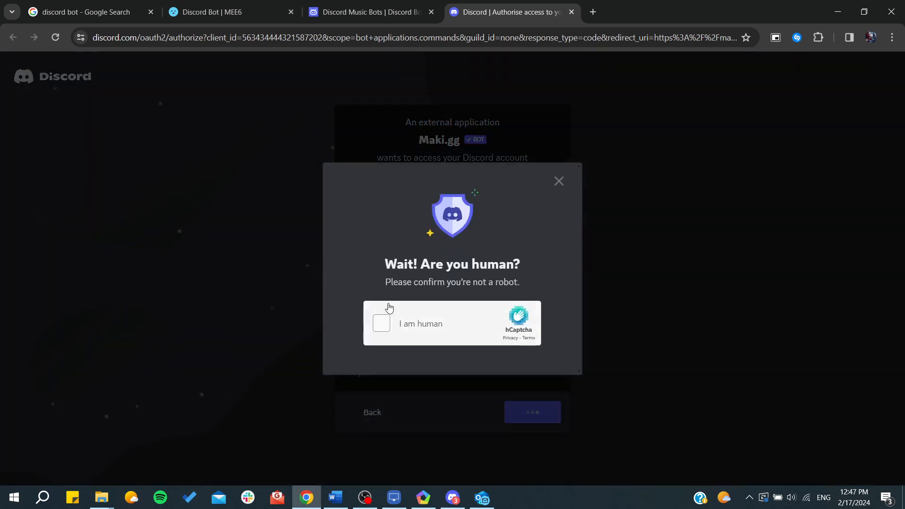
{"action": "left_click", "coordinate": [391, 327]}
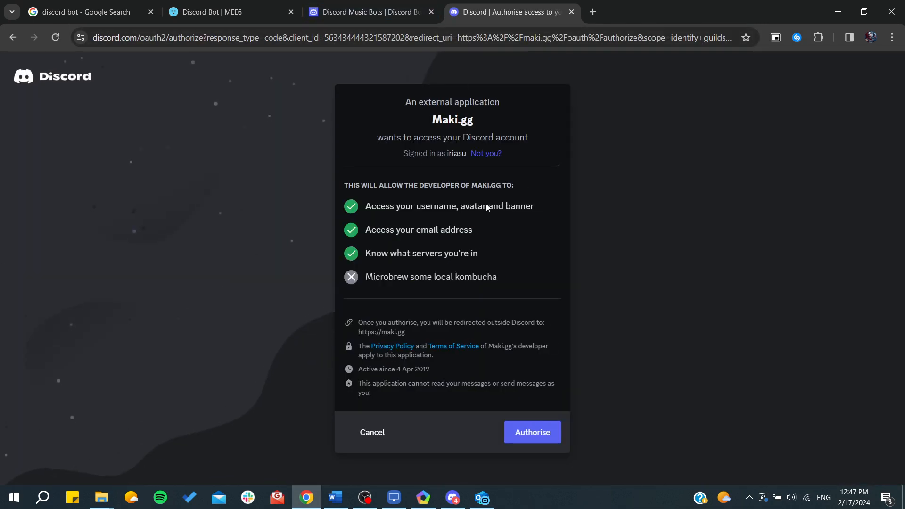
{"action": "left_click", "coordinate": [525, 427]}
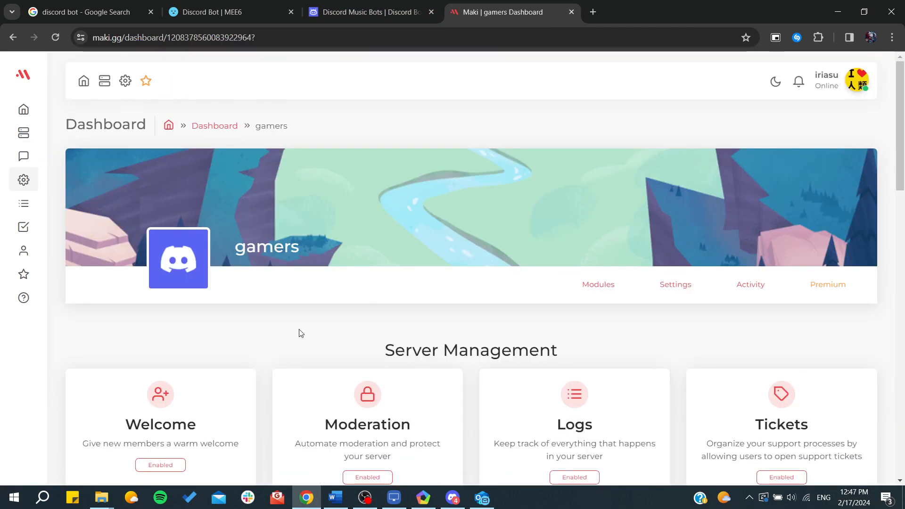
- Switch to Discord and close the server settings to return to the gamers server's general channel
{"action": "scroll", "coordinate": [299, 333], "scroll_direction": "down", "scroll_amount": 1}
{"action": "left_click", "coordinate": [453, 497]}
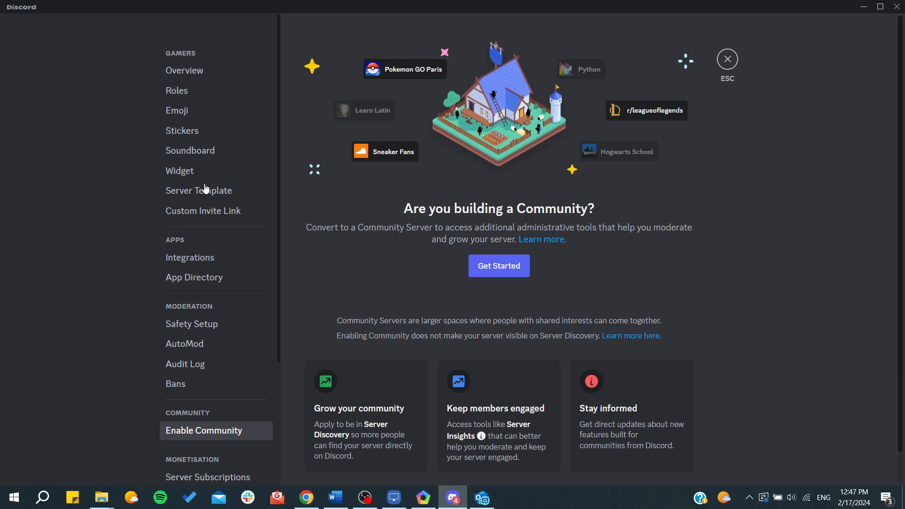
{"action": "left_click", "coordinate": [724, 64]}
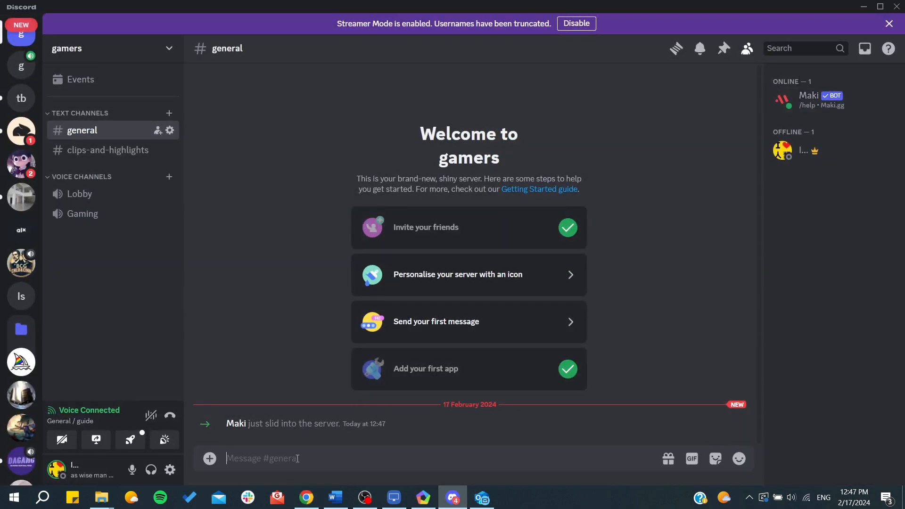
- Enter "/" in the general channel's message field, browse Maki's slash commands and dismiss the list
{"action": "type", "text": "/"}
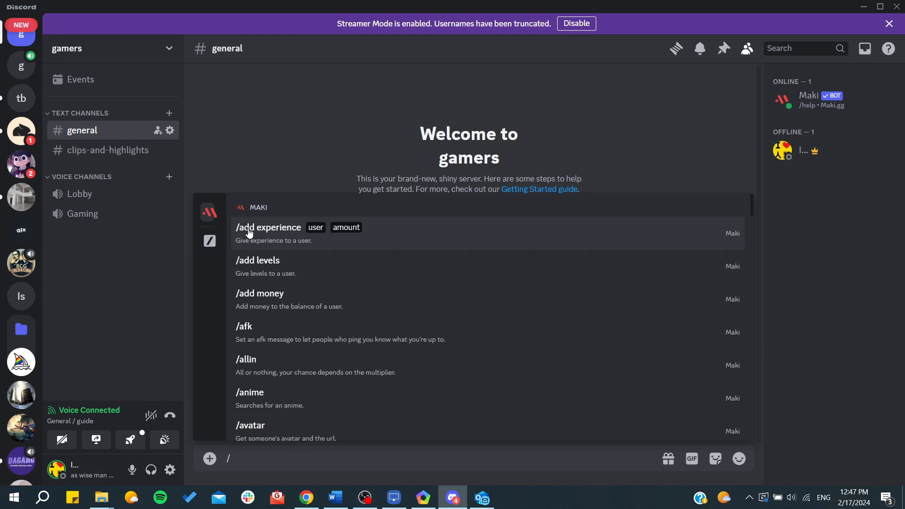
{"action": "scroll", "coordinate": [262, 295], "scroll_direction": "down", "scroll_amount": 2}
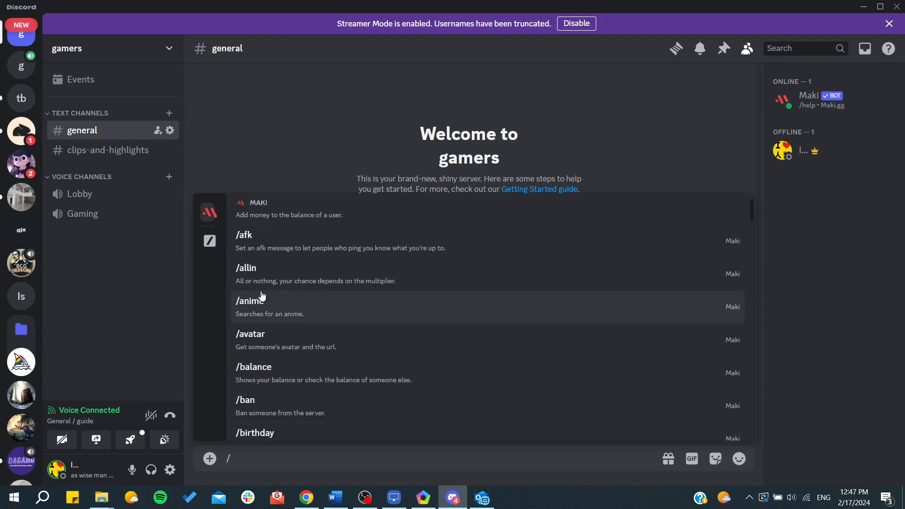
{"action": "left_click", "coordinate": [204, 217]}
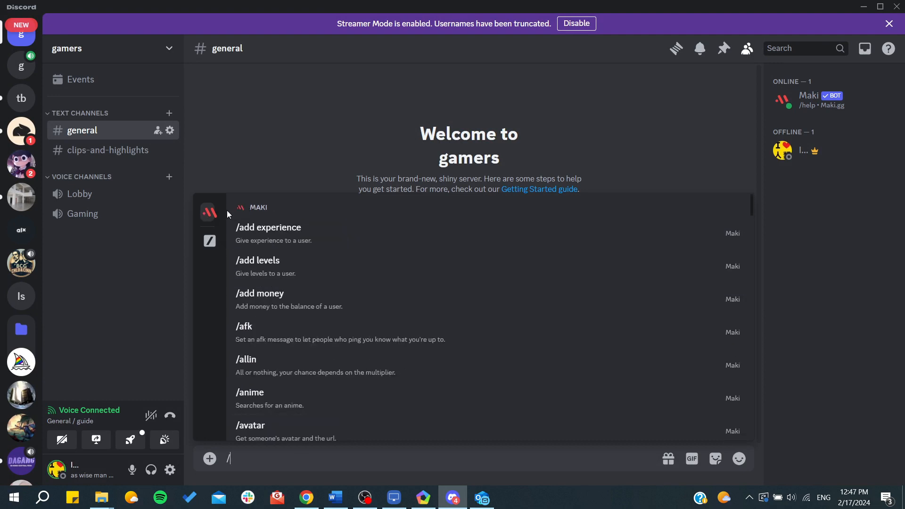
{"action": "scroll", "coordinate": [285, 229], "scroll_direction": "down", "scroll_amount": 7}
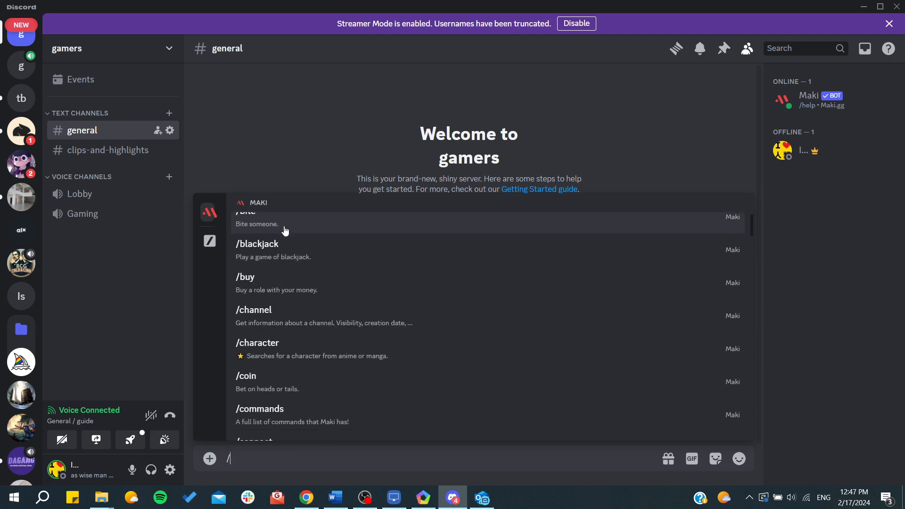
{"action": "scroll", "coordinate": [282, 286], "scroll_direction": "down", "scroll_amount": 3}
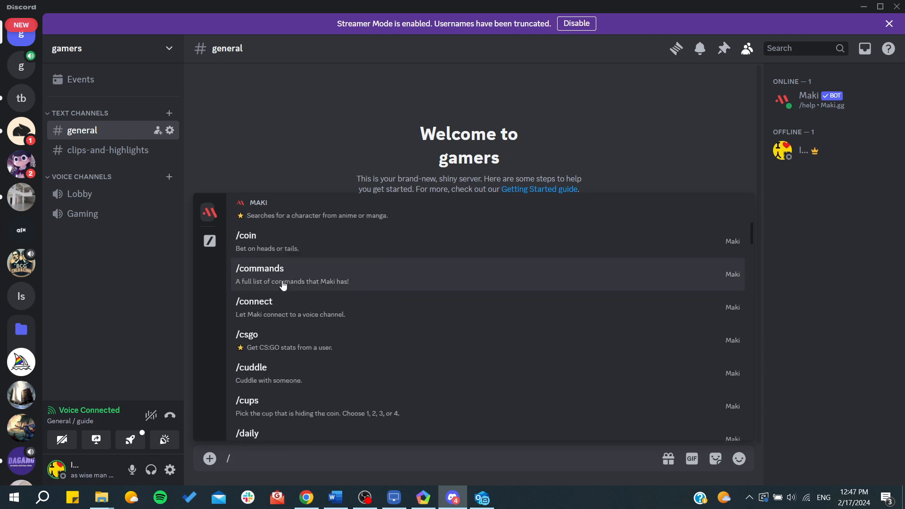
{"action": "left_click", "coordinate": [304, 177]}
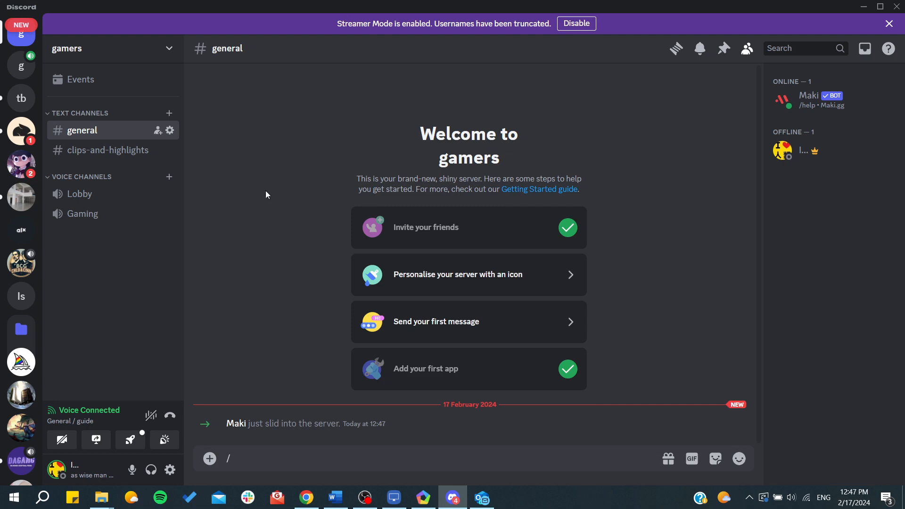